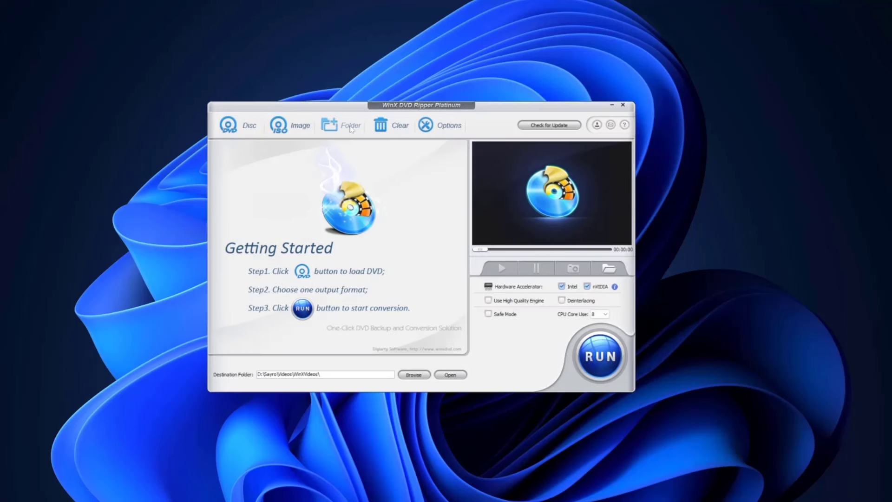
Step: Load the VIDEO_TS folder from CYNDI_LAUPER_LIVE_AT_LAST_DVD9 in Downloads as the DVD source
{"action": "left_click", "coordinate": [351, 126]}
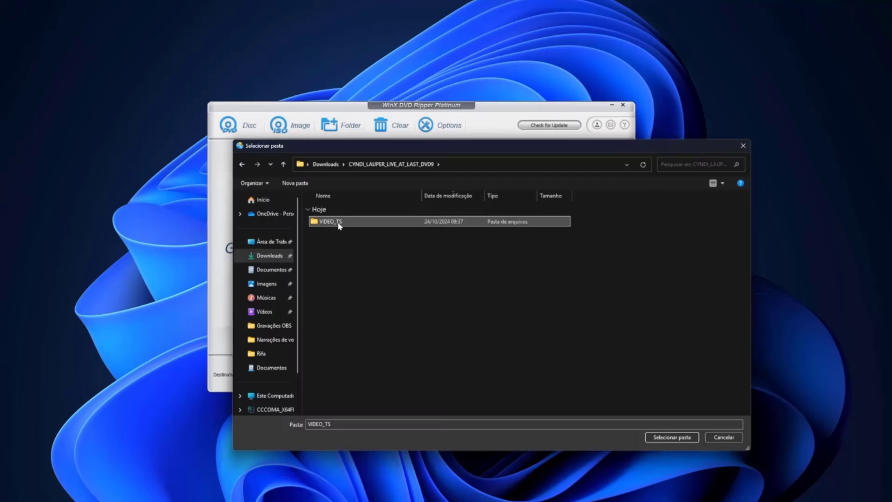
{"action": "left_click", "coordinate": [656, 438]}
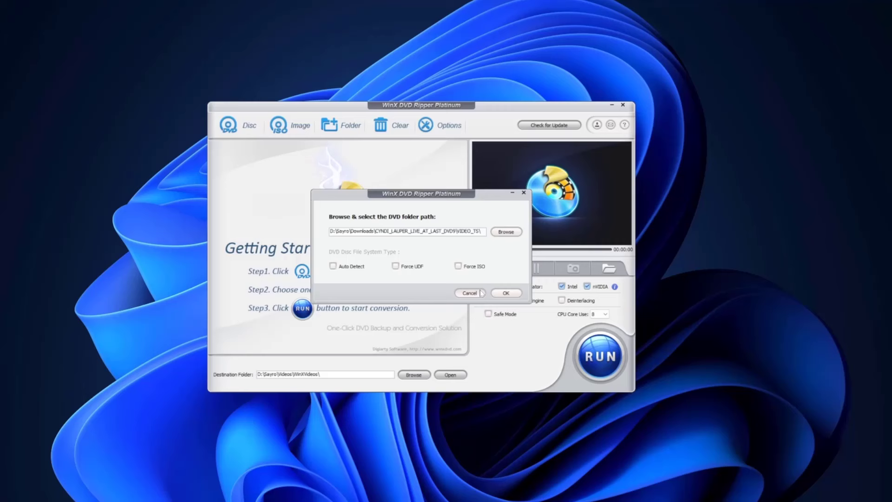
{"action": "left_click", "coordinate": [506, 294]}
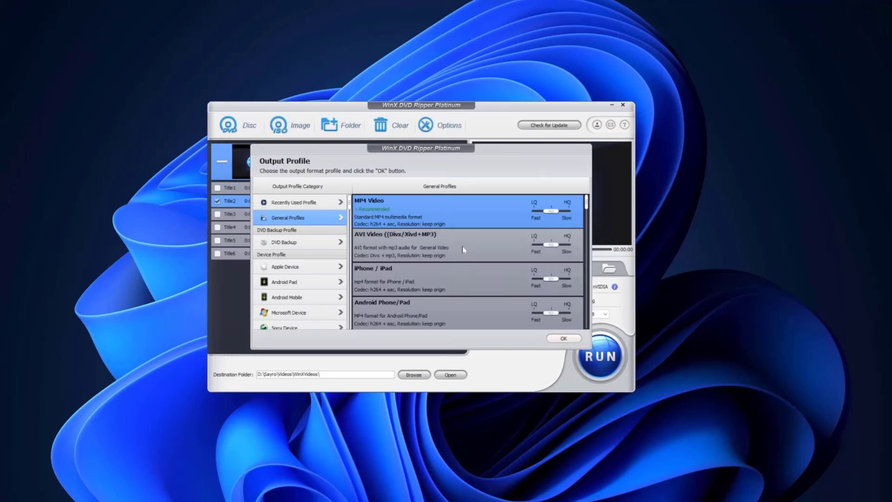
Step: Look through the general output profiles and accept the recommended MP4 Video profile
{"action": "scroll", "coordinate": [407, 242], "scroll_direction": "down", "scroll_amount": 3}
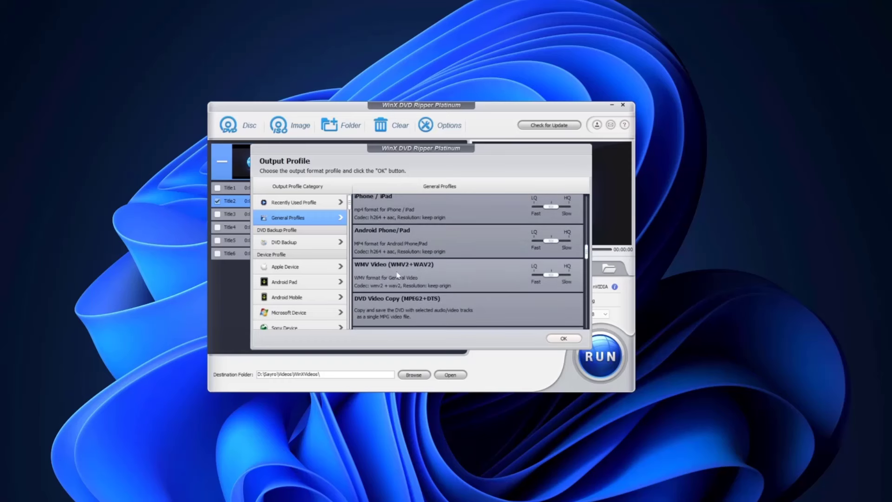
{"action": "scroll", "coordinate": [478, 308], "scroll_direction": "up", "scroll_amount": 3}
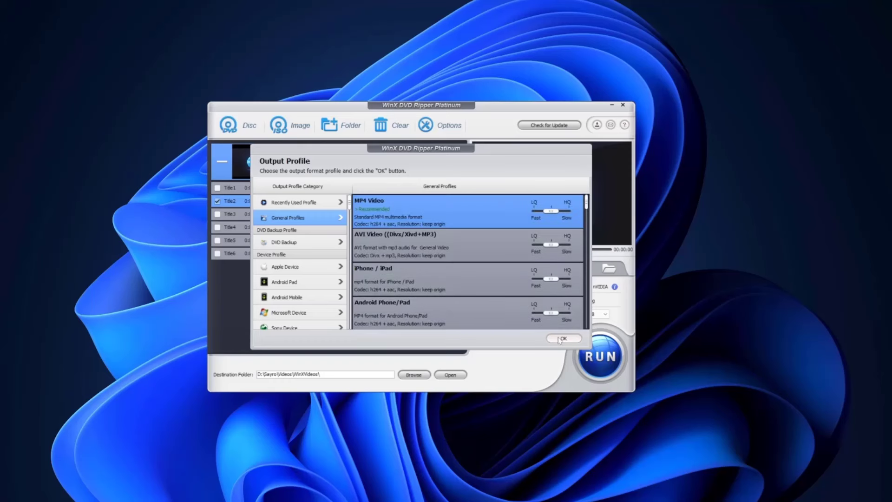
{"action": "key", "text": "Return"}
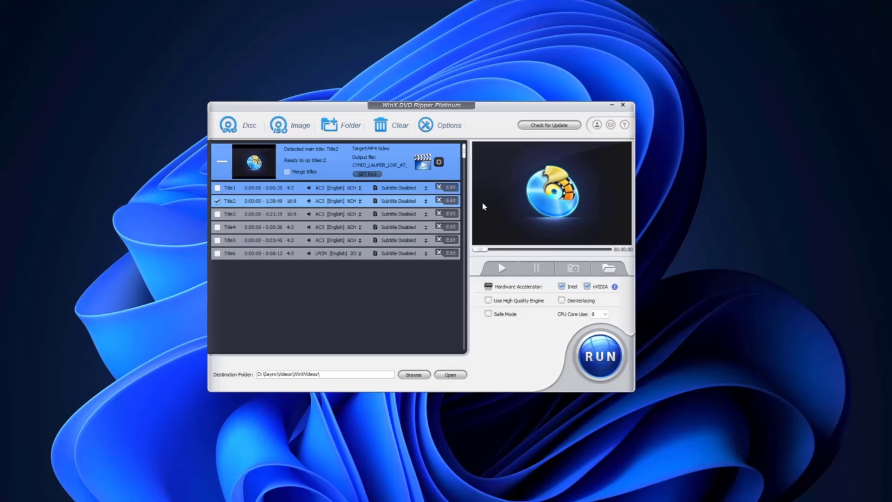
Step: Open and close the edit settings of Title1, and start the conversion of the selected Title2
{"action": "left_click", "coordinate": [450, 187]}
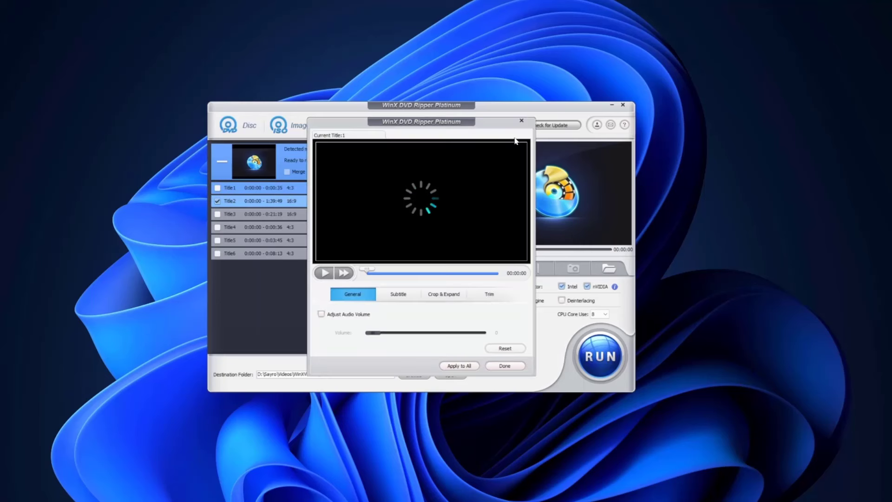
{"action": "key", "text": "Escape"}
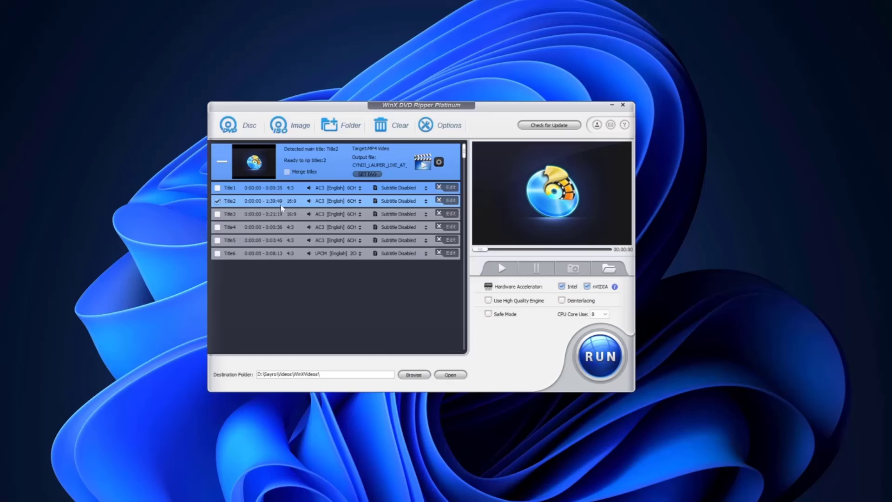
{"action": "left_click", "coordinate": [599, 357]}
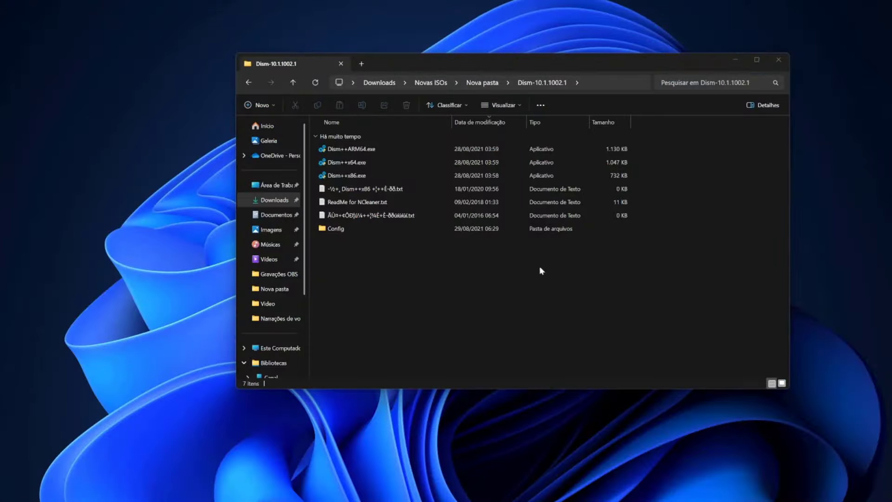
Step: Switch to File Explorer and launch Dism++x64.exe from the Dism-10.1.1002.1 folder
{"action": "left_click", "coordinate": [350, 163]}
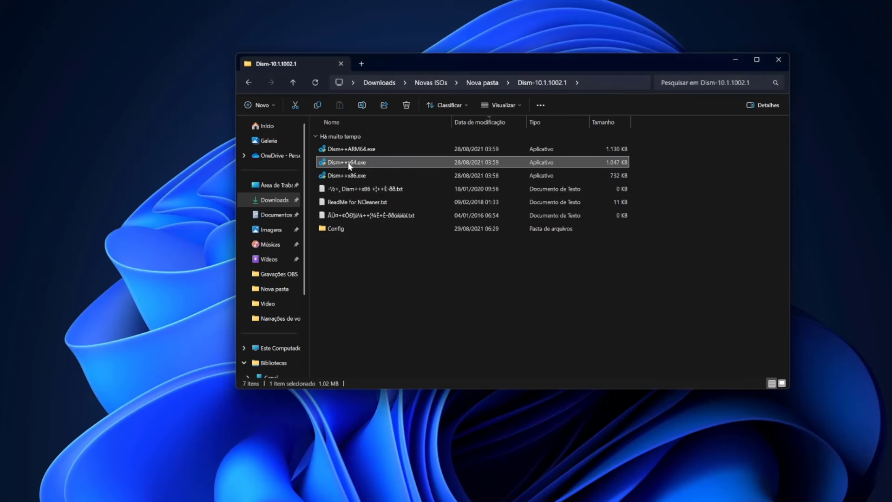
{"action": "right_click", "coordinate": [349, 165]}
{"action": "left_click", "coordinate": [431, 234]}
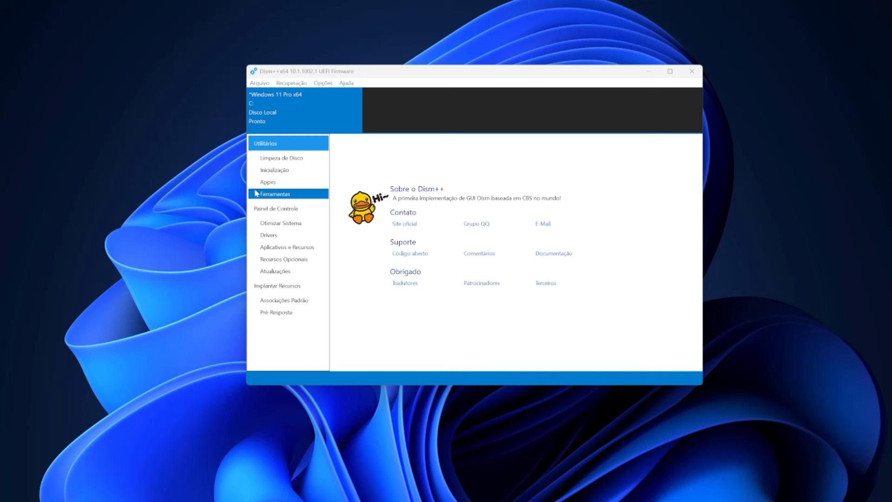
Step: Scan all Limpeza de Disco categories in Dism++ for removable files and place its window beside PC Manager
{"action": "left_click", "coordinate": [281, 158]}
{"action": "left_click", "coordinate": [514, 256]}
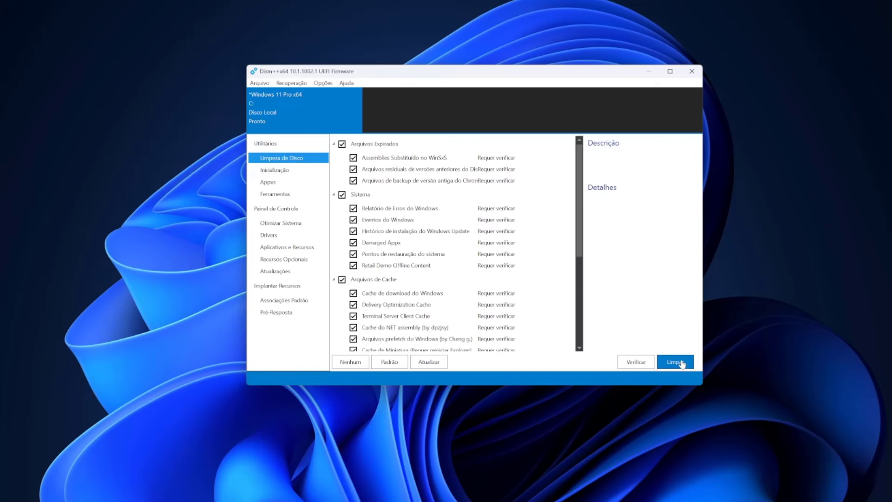
{"action": "left_click", "coordinate": [643, 365]}
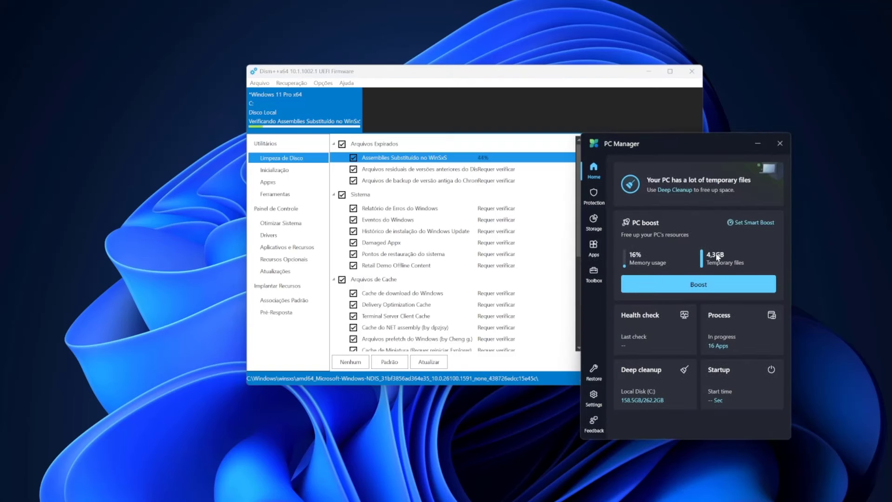
{"action": "left_click_drag", "start_coordinate": [615, 78], "coordinate": [494, 135]}
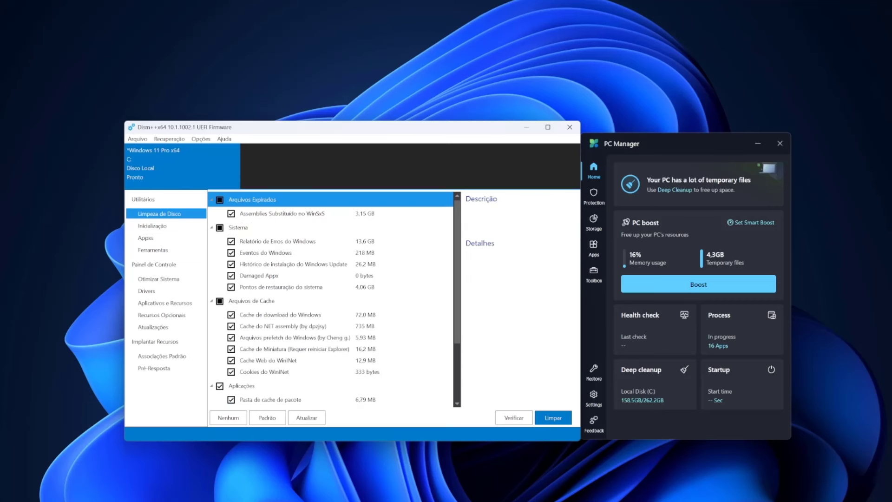
Step: Find and open the Windows Limpeza de Disco tool and move its drive selection dialog above the other windows
{"action": "key", "text": "super"}
{"action": "type", "text": "d"}
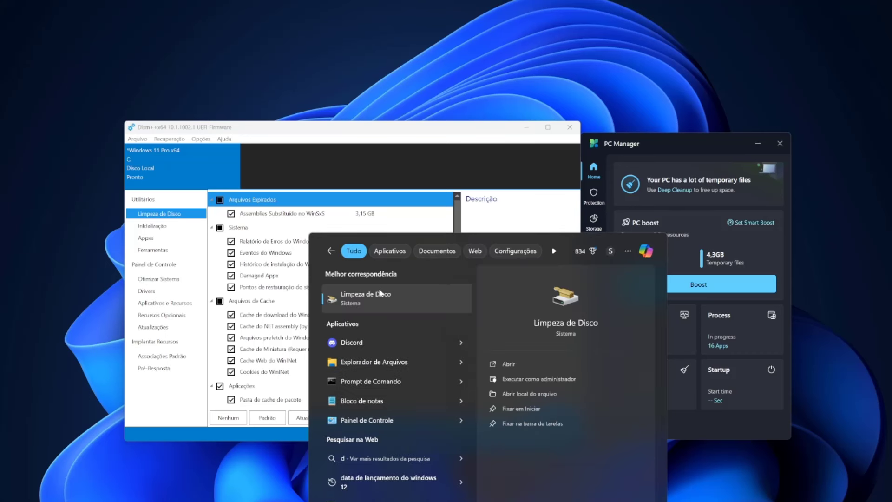
{"action": "left_click", "coordinate": [403, 287]}
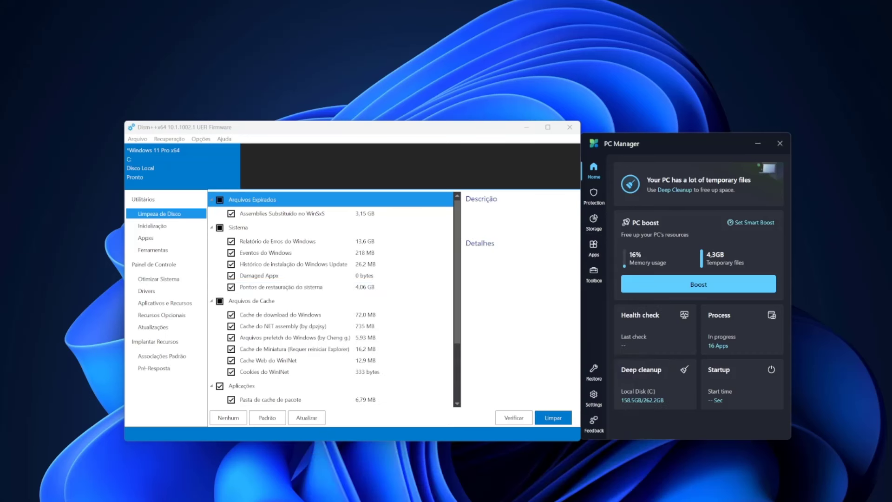
{"action": "left_click_drag", "start_coordinate": [432, 265], "coordinate": [507, 46]}
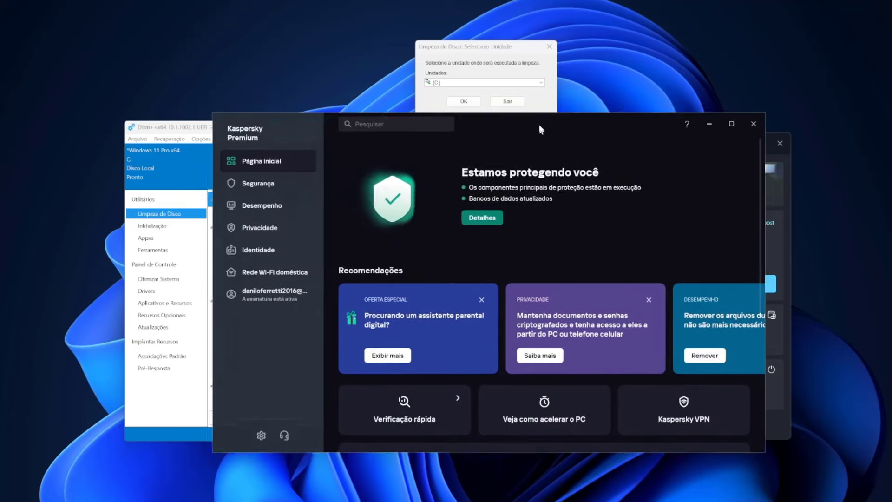
Step: Switch to Kaspersky Premium and start the Aceleração do PC search in its Desempenho section
{"action": "left_click", "coordinate": [246, 183]}
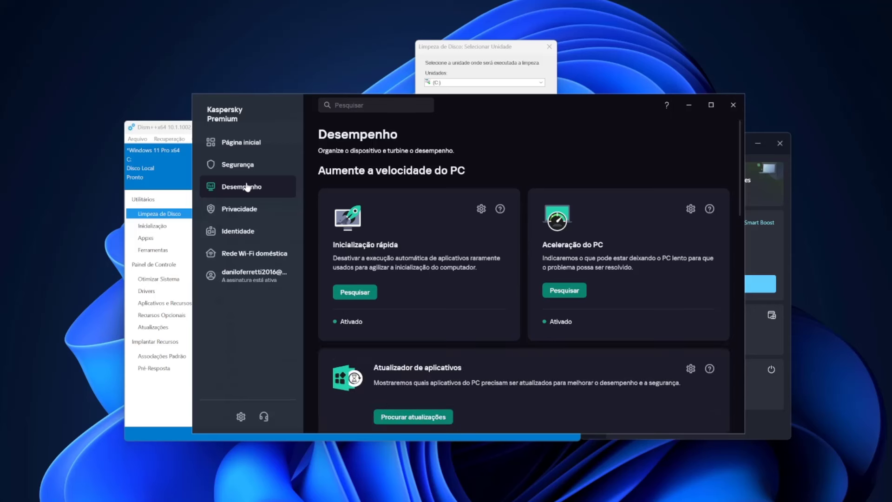
{"action": "left_click", "coordinate": [564, 290]}
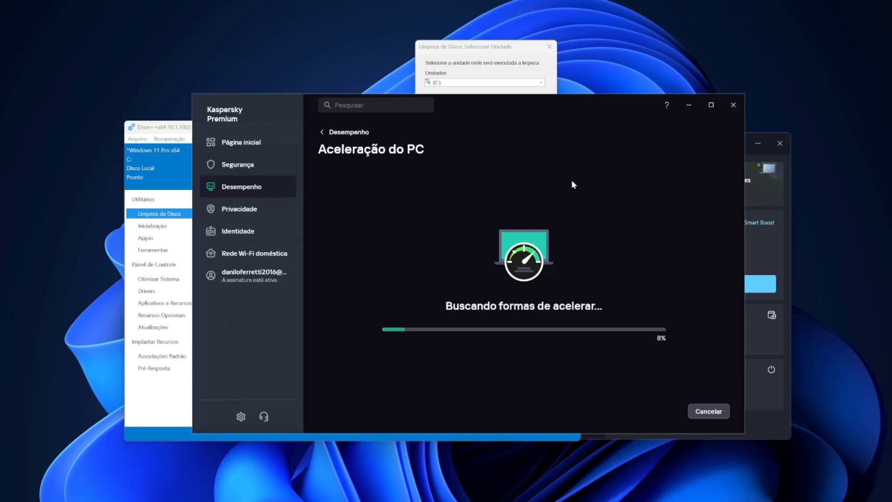
Step: Switch to Dism++ and examine the scan results for replaced WinSxS assemblies, Windows error reports and system restore points
{"action": "left_click", "coordinate": [166, 128]}
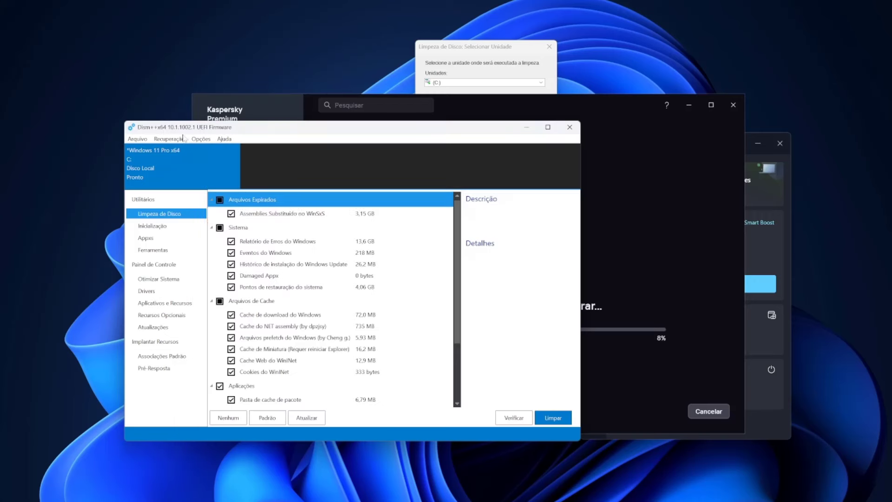
{"action": "left_click", "coordinate": [360, 214]}
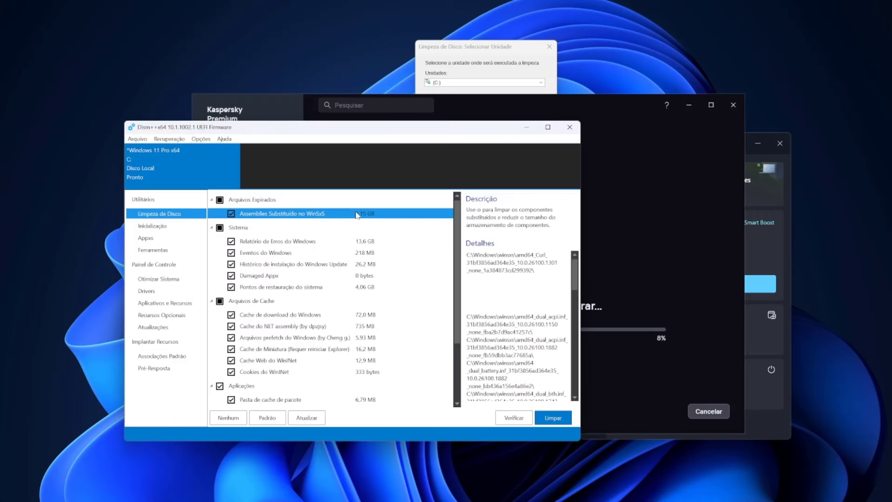
{"action": "left_click", "coordinate": [365, 287]}
{"action": "left_click", "coordinate": [358, 213]}
{"action": "left_click", "coordinate": [365, 242]}
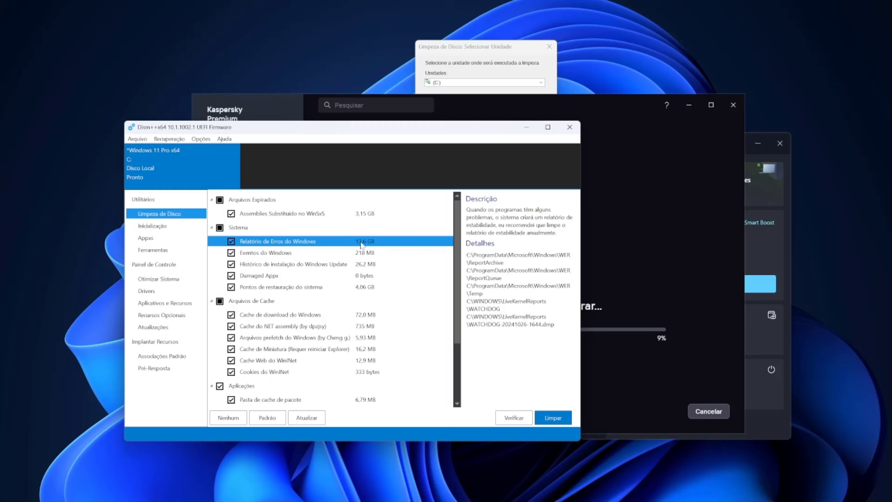
{"action": "left_click", "coordinate": [368, 213]}
{"action": "left_click", "coordinate": [372, 242]}
Step: Check the free space of local disk C: in File Explorer and minimize the window
{"action": "key", "text": "super+e"}
{"action": "left_click", "coordinate": [288, 346]}
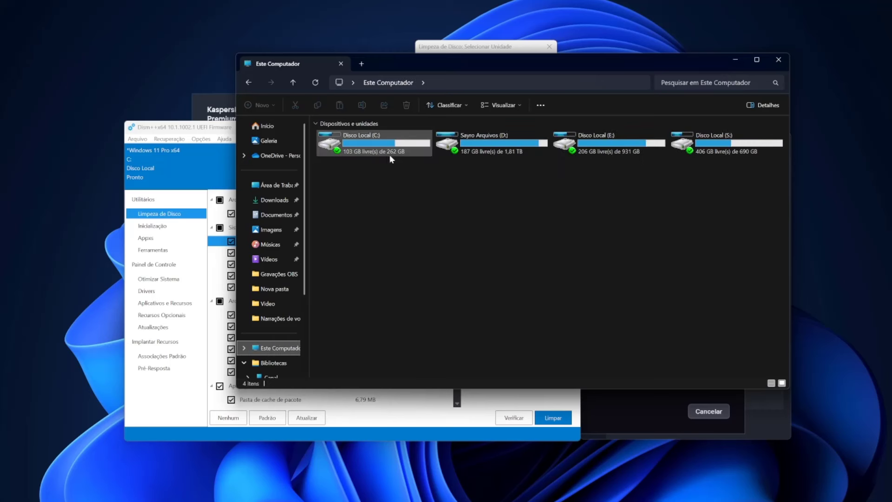
{"action": "left_click", "coordinate": [389, 152]}
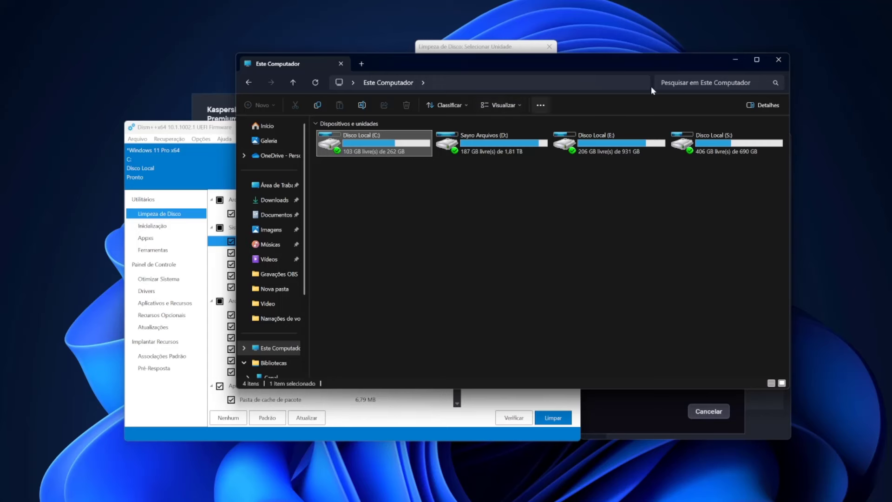
{"action": "left_click", "coordinate": [730, 61]}
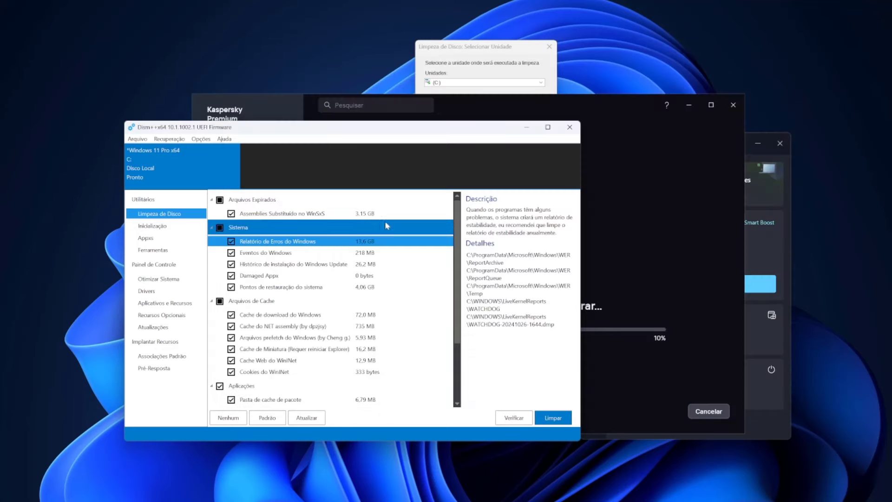
Step: Compare the Dism++ results for WinSxS assemblies, error reports, restore points and Windows Update installation history
{"action": "left_click", "coordinate": [380, 214]}
{"action": "left_click", "coordinate": [374, 241]}
{"action": "left_click", "coordinate": [368, 287]}
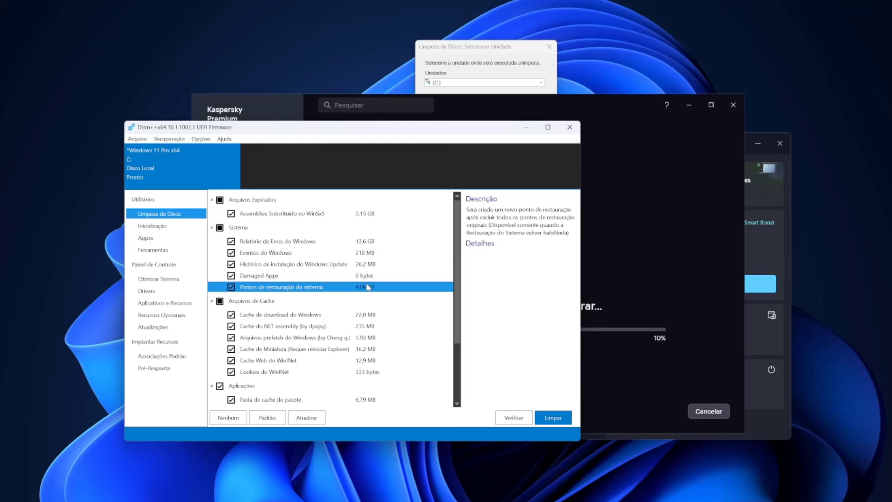
{"action": "left_click", "coordinate": [367, 264]}
{"action": "left_click", "coordinate": [368, 241]}
{"action": "left_click", "coordinate": [372, 214]}
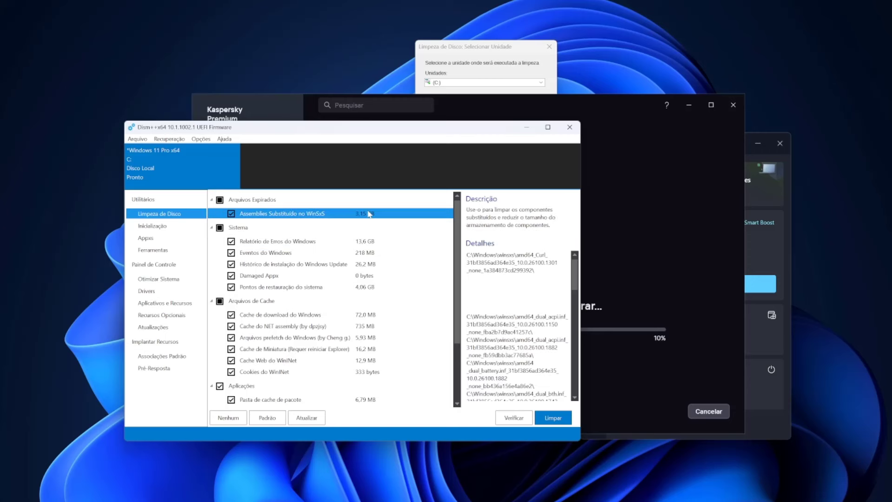
Step: Examine the Dism++ entries for temporary files and temporary Windows installation files
{"action": "scroll", "coordinate": [377, 241], "scroll_direction": "down", "scroll_amount": 3}
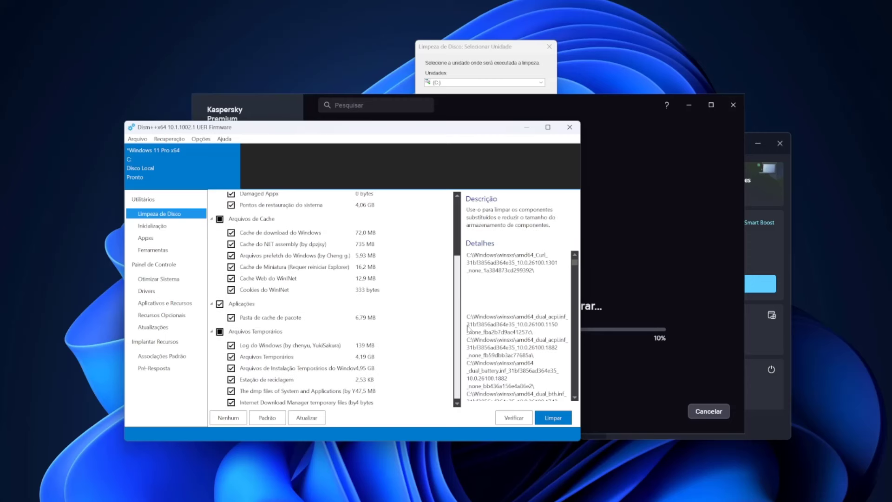
{"action": "left_click", "coordinate": [382, 358]}
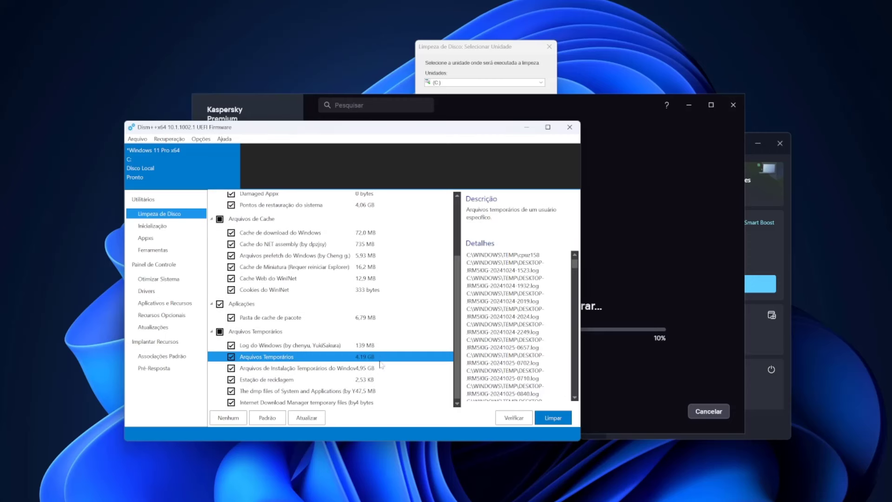
{"action": "left_click", "coordinate": [382, 369]}
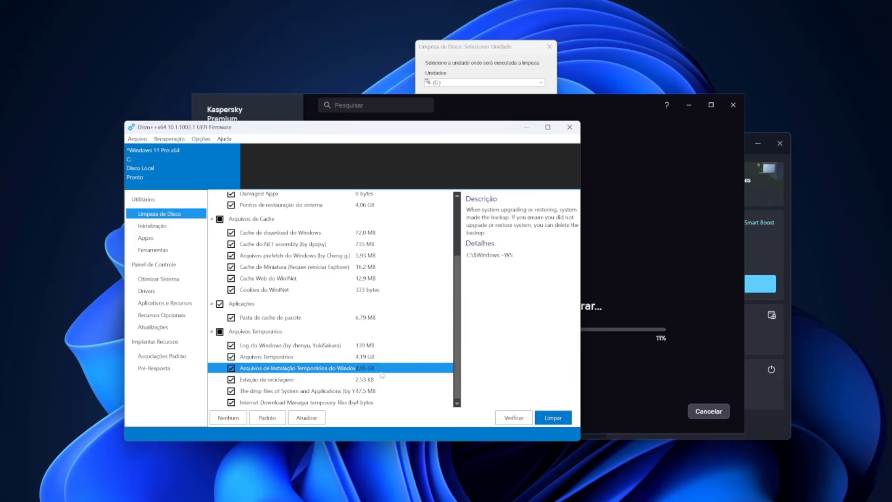
{"action": "left_click", "coordinate": [377, 357]}
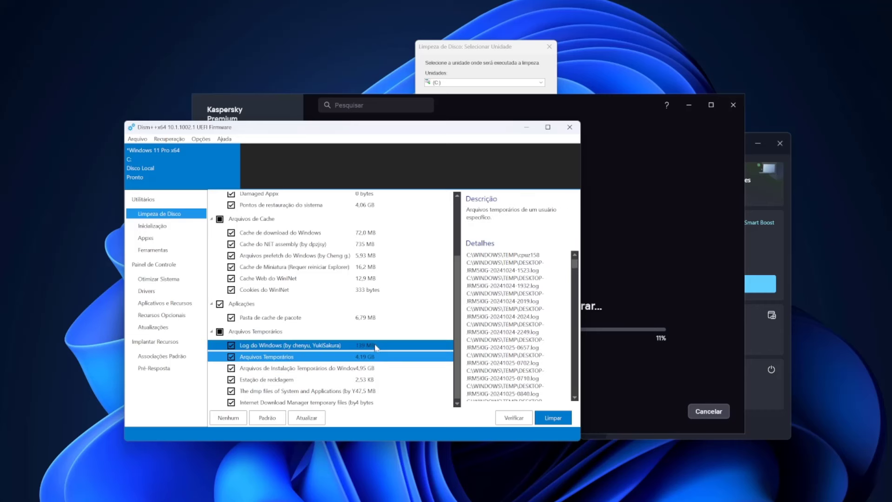
Step: Bring PC Manager to the front and move its window slightly over the edge of Dism++
{"action": "left_click", "coordinate": [774, 252]}
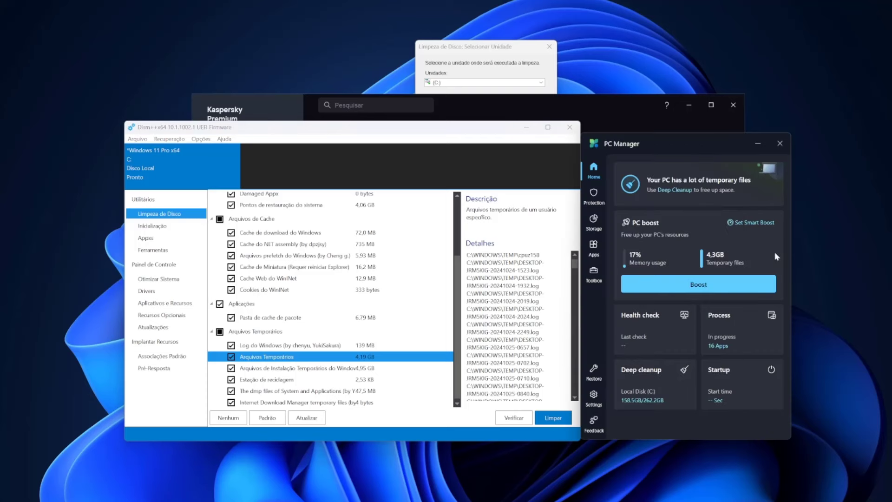
{"action": "left_click_drag", "start_coordinate": [688, 147], "coordinate": [657, 150]}
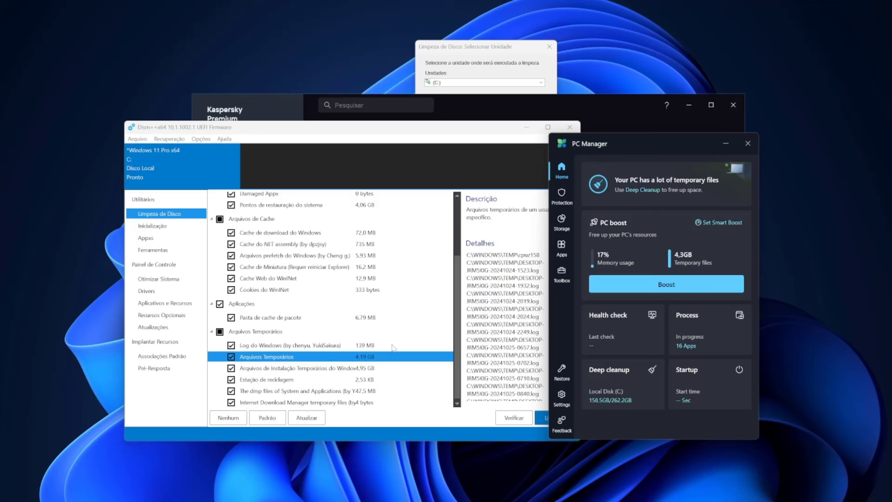
Step: Select drive C: in the Windows Limpeza de Disco dialog and start analysing it
{"action": "left_click", "coordinate": [492, 81]}
{"action": "left_click", "coordinate": [495, 83]}
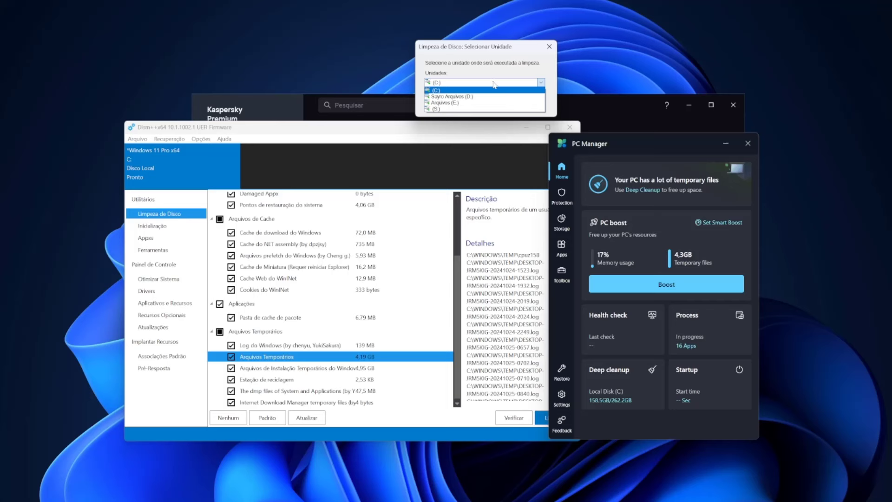
{"action": "left_click", "coordinate": [495, 90]}
{"action": "left_click", "coordinate": [472, 104]}
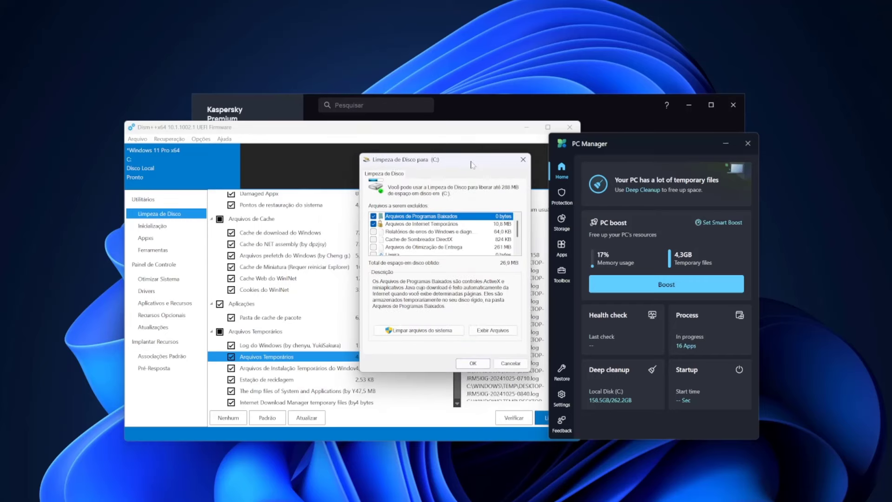
Step: Compare the Limpeza de Disco results including system files with Kaspersky's list of unused system files, and close Kaspersky
{"action": "left_click", "coordinate": [434, 333]}
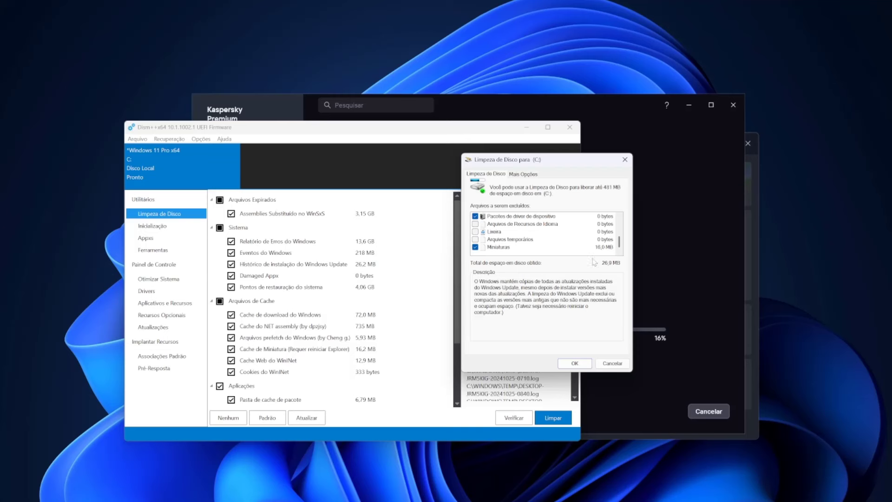
{"action": "mouse_move", "coordinate": [619, 227]}
{"action": "left_mouse_down"}
{"action": "mouse_move", "coordinate": [625, 247]}
{"action": "mouse_move", "coordinate": [623, 227]}
{"action": "left_mouse_up"}
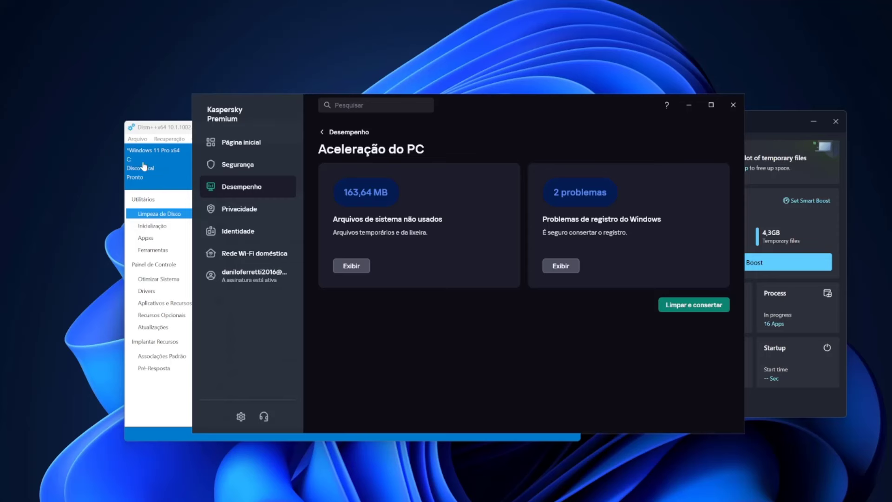
{"action": "left_click", "coordinate": [355, 265]}
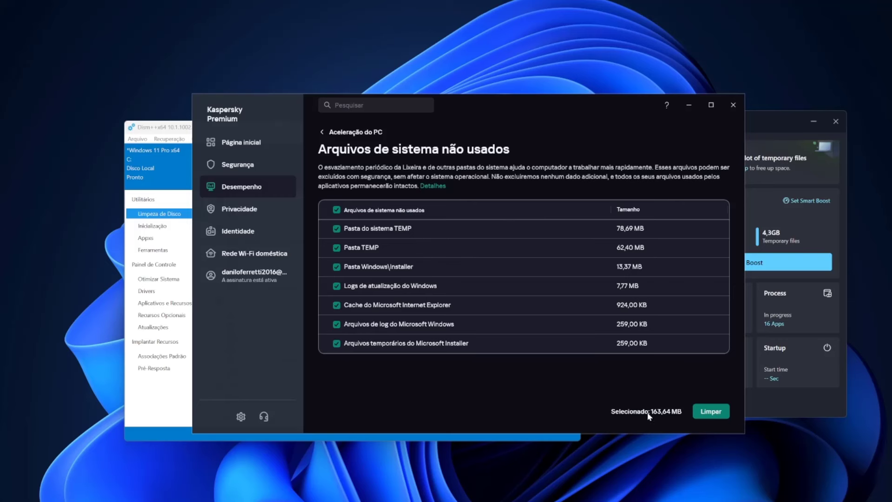
{"action": "left_click", "coordinate": [734, 106]}
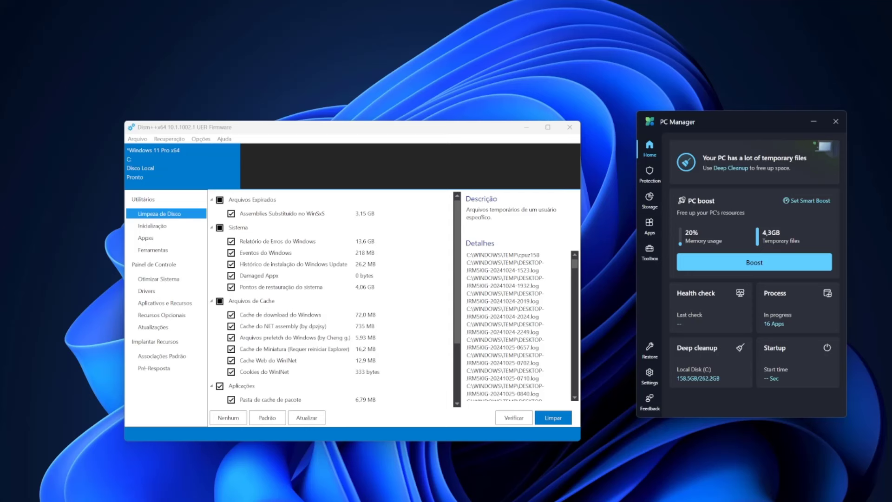
Step: Clean all checked categories in Dism++ and allow it to restart Explorer for the thumbnail cache
{"action": "left_click", "coordinate": [555, 420]}
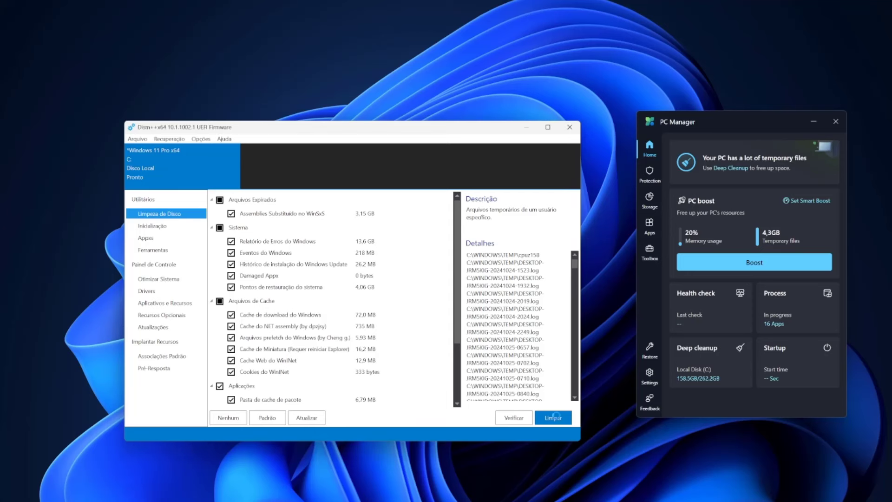
{"action": "left_click", "coordinate": [491, 290]}
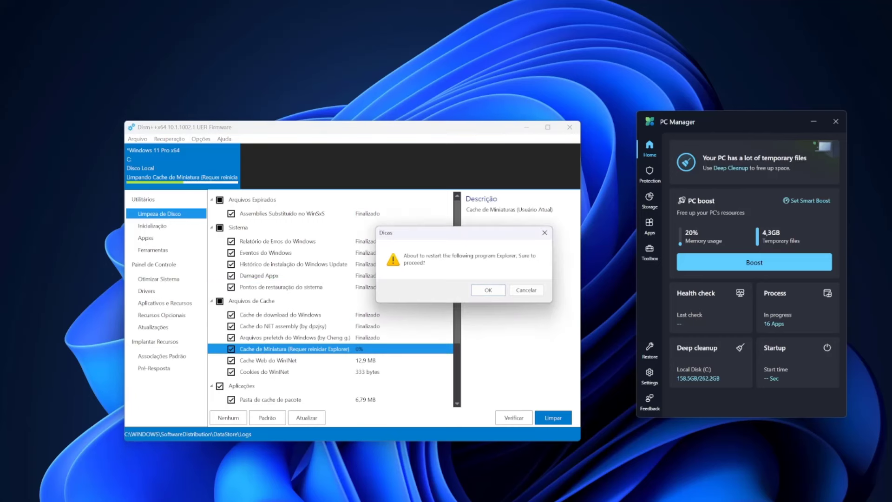
{"action": "left_click", "coordinate": [491, 290]}
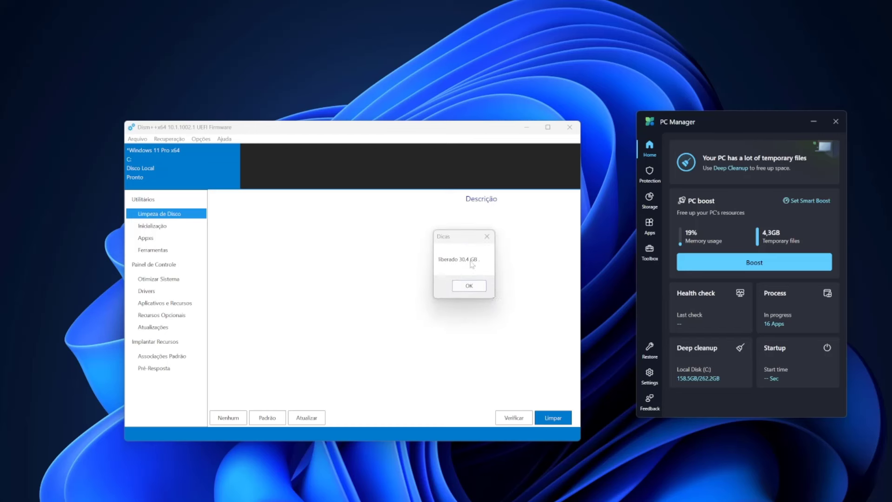
Step: Place the Dism++ result message beside the PC Manager window to compare the freed space with its temporary files
{"action": "left_click_drag", "start_coordinate": [457, 245], "coordinate": [434, 245]}
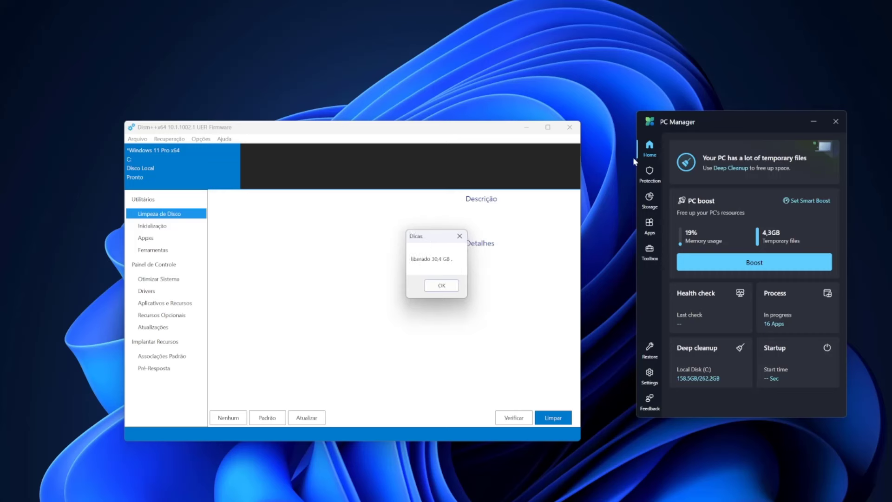
{"action": "left_click_drag", "start_coordinate": [427, 239], "coordinate": [287, 228]}
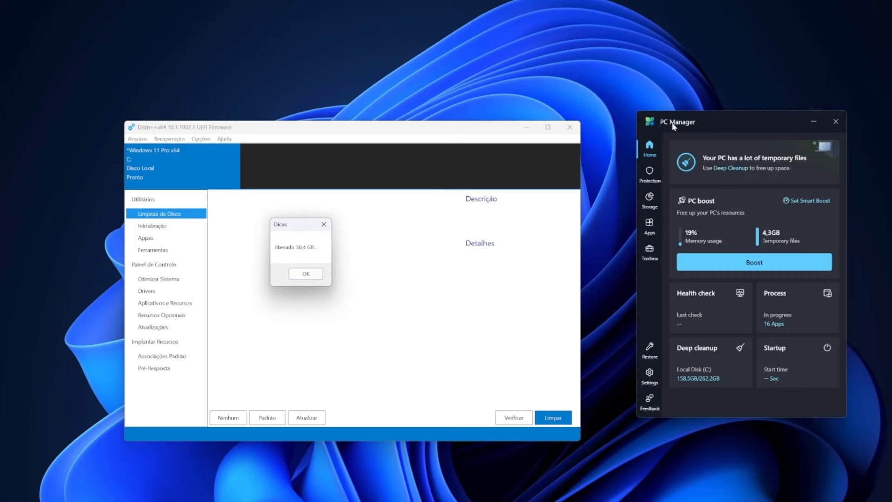
{"action": "left_click_drag", "start_coordinate": [672, 122], "coordinate": [405, 146]}
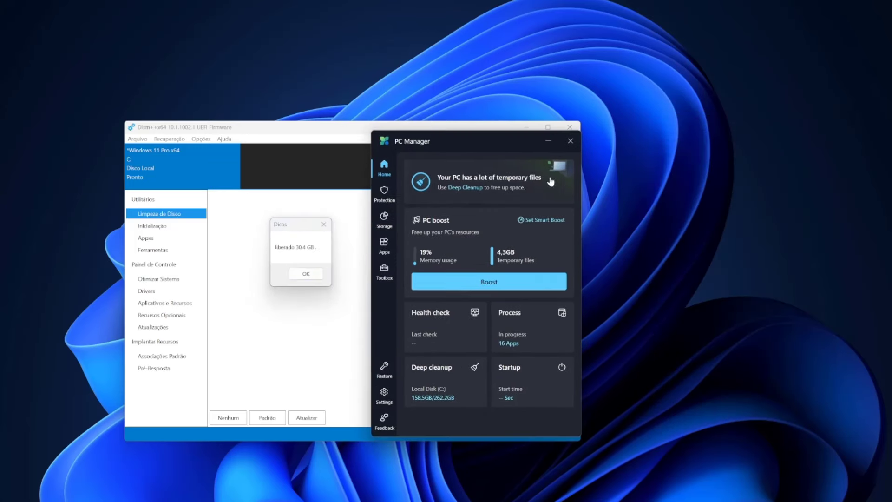
{"action": "mouse_move", "coordinate": [498, 144]}
{"action": "left_mouse_down"}
{"action": "mouse_move", "coordinate": [506, 139]}
{"action": "mouse_move", "coordinate": [497, 141]}
{"action": "left_mouse_up"}
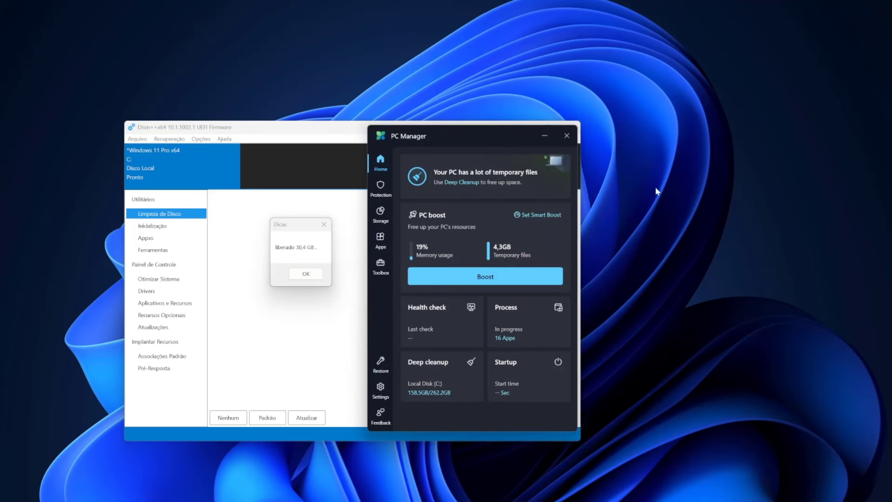
Step: Open Este Computador in File Explorer and arrange it beside the Dism++ result message to check drive C:'s free space
{"action": "key", "text": "super+e"}
{"action": "left_click", "coordinate": [418, 407]}
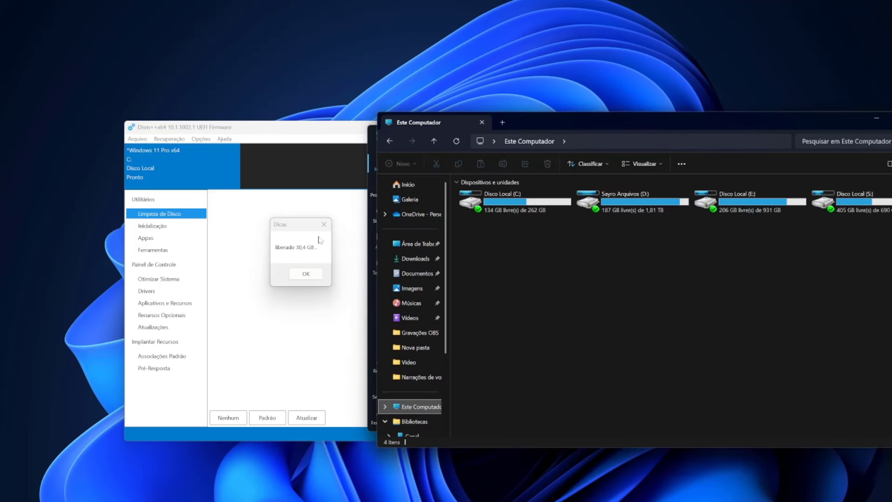
{"action": "left_click_drag", "start_coordinate": [301, 224], "coordinate": [472, 241]}
{"action": "left_click", "coordinate": [496, 241]}
{"action": "left_click", "coordinate": [652, 127]}
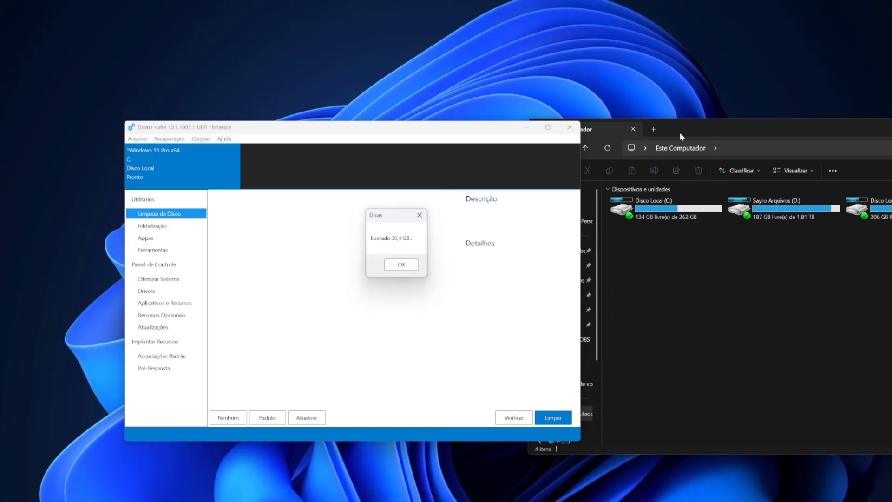
{"action": "left_click_drag", "start_coordinate": [679, 132], "coordinate": [608, 123]}
{"action": "left_click_drag", "start_coordinate": [403, 220], "coordinate": [566, 239]}
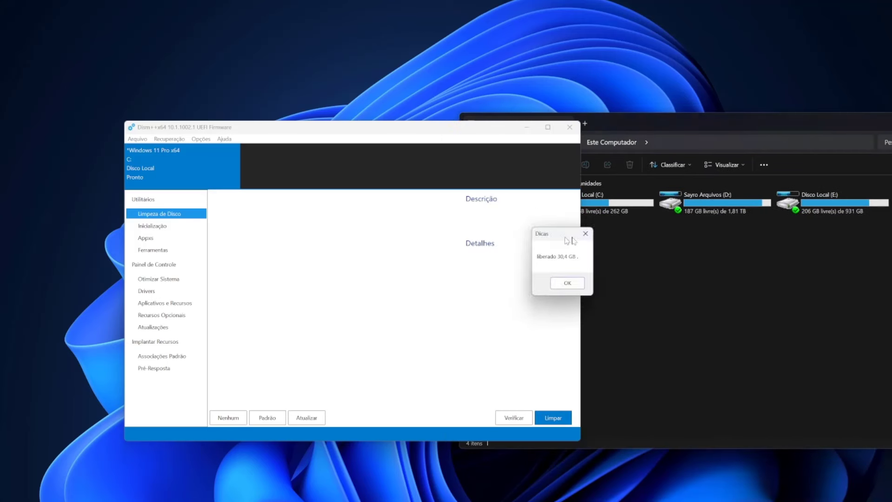
{"action": "left_click_drag", "start_coordinate": [651, 130], "coordinate": [602, 132]}
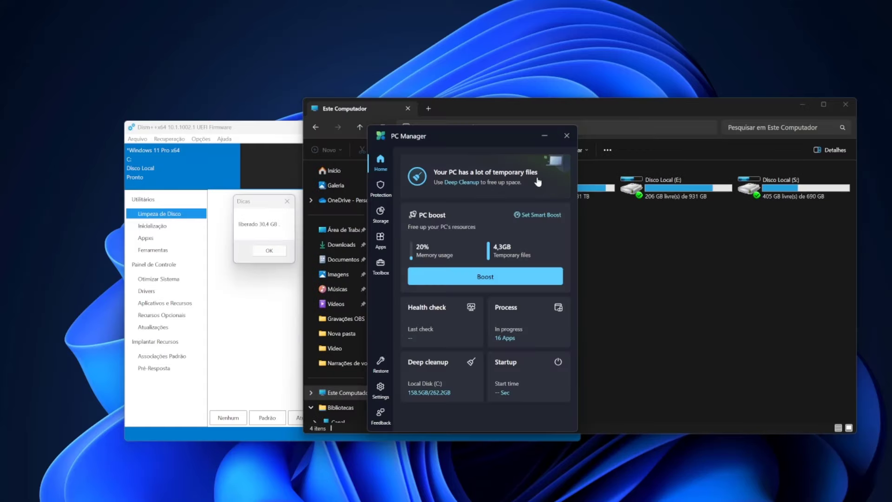
Step: Move PC Manager below the drive list, run Boost twice with a check of the Smart Boost settings in between, and close it
{"action": "left_click_drag", "start_coordinate": [491, 126], "coordinate": [535, 226]}
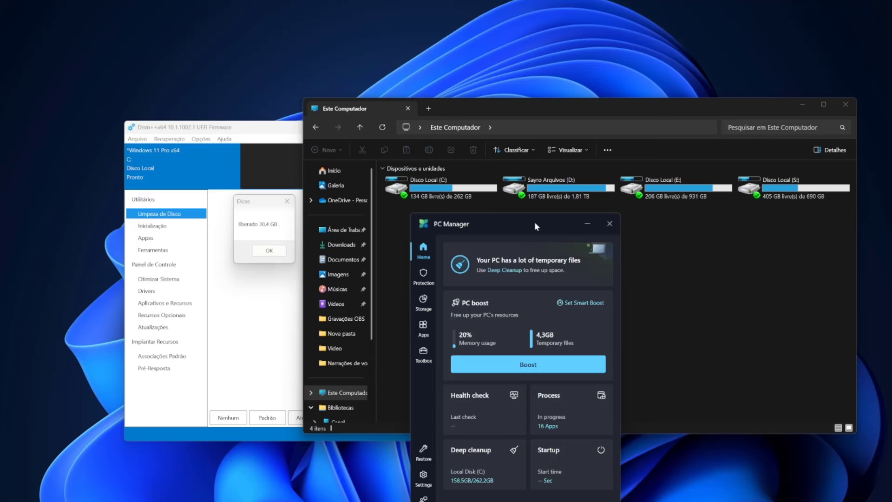
{"action": "left_click", "coordinate": [537, 369]}
{"action": "left_click", "coordinate": [581, 306]}
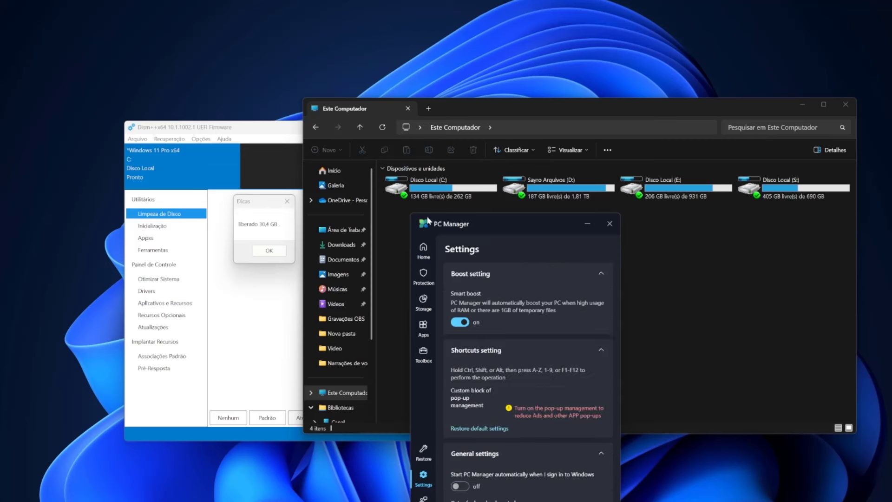
{"action": "left_click", "coordinate": [423, 250]}
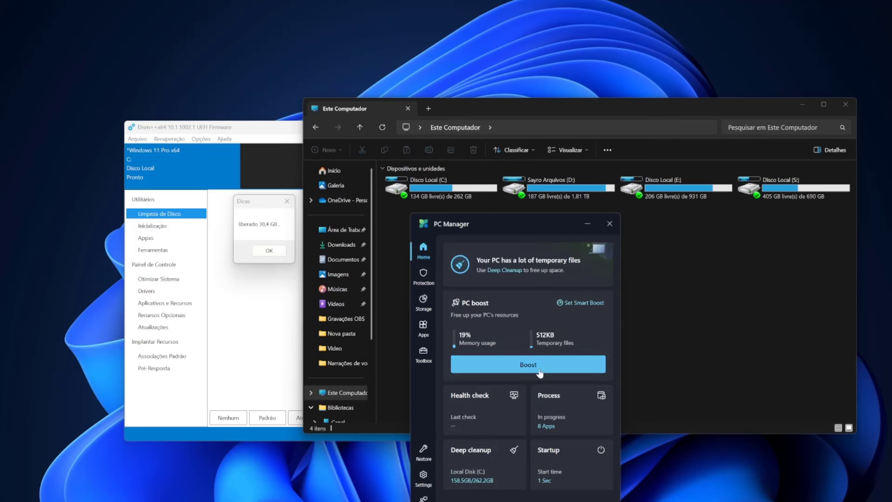
{"action": "left_click", "coordinate": [539, 367]}
{"action": "left_click", "coordinate": [610, 223]}
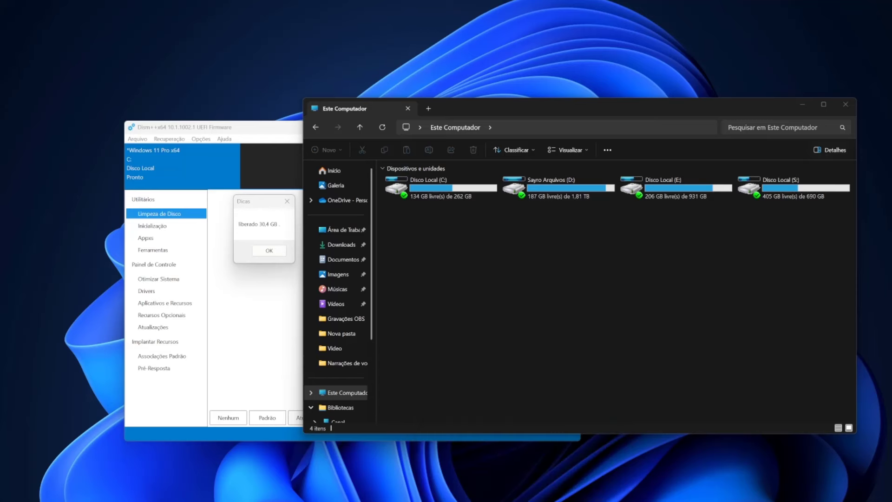
Step: Close File Explorer, dismiss the Dism++ result message and close Dism++
{"action": "left_click", "coordinate": [852, 105]}
{"action": "left_click", "coordinate": [269, 250]}
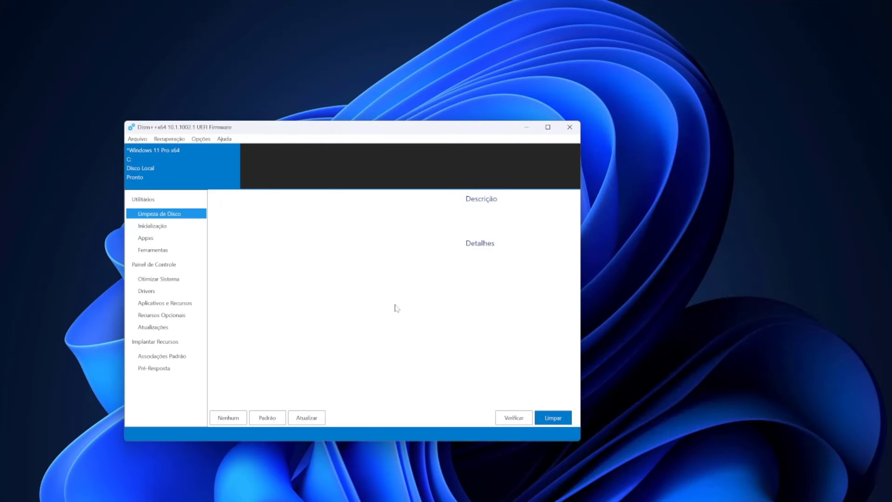
{"action": "left_click", "coordinate": [570, 126]}
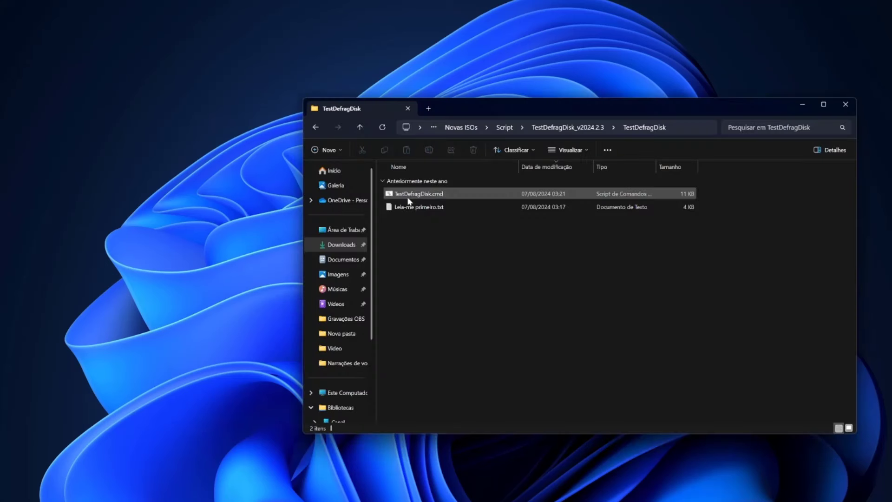
Step: Run TestDefragDisk.cmd from the TestDefragDisk folder and choose the ADATA SX6000PNP SSD for testing and optimisation
{"action": "double_click", "coordinate": [410, 194]}
{"action": "key", "text": "1"}
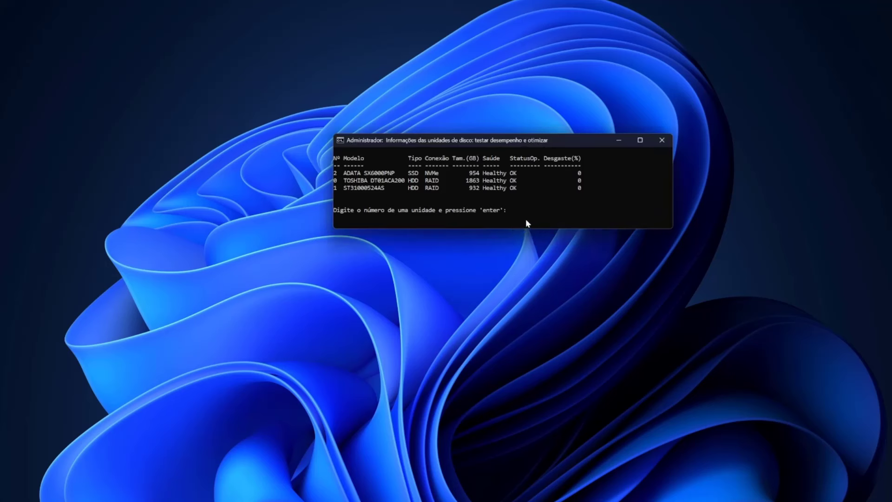
{"action": "key", "text": "Return"}
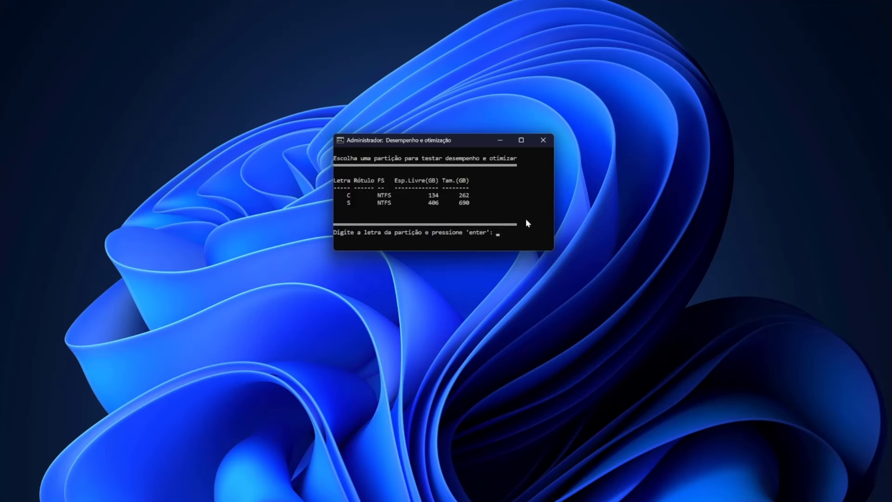
Step: Test the performance of partition C, accept its optimisation with S, and leave the finished report
{"action": "key", "text": "Return"}
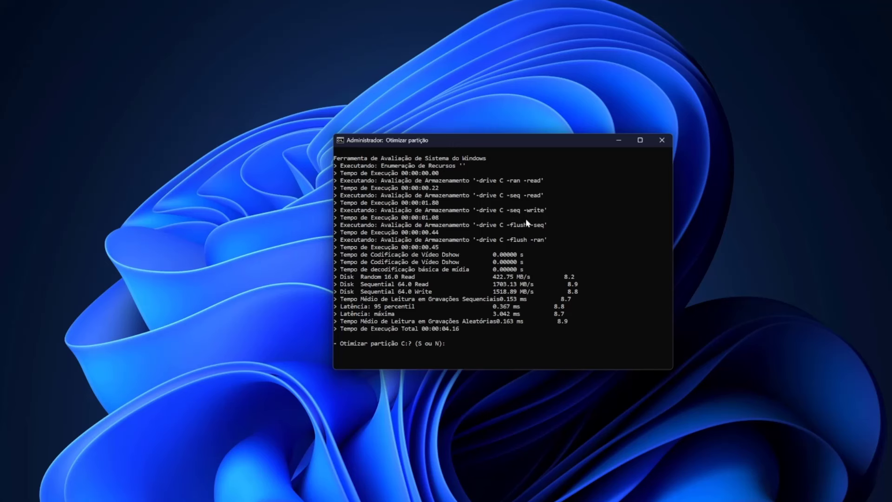
{"action": "type", "text": "s"}
{"action": "key", "text": "Return"}
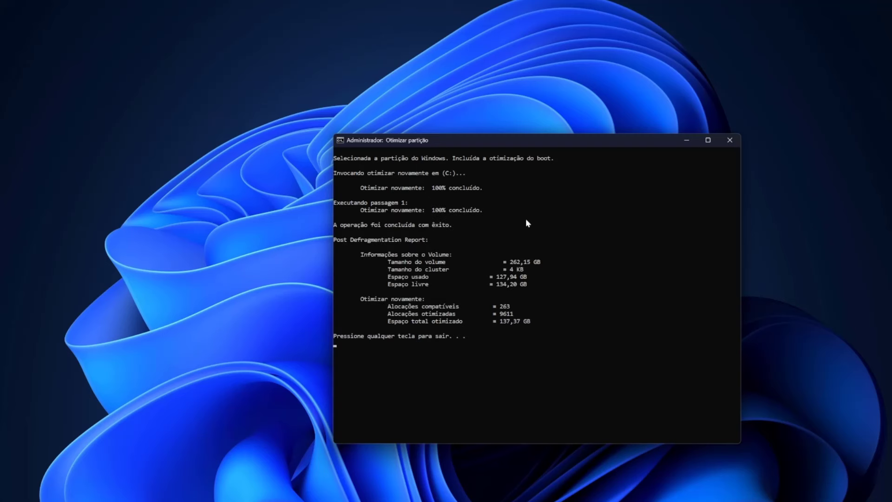
{"action": "key", "text": "Return"}
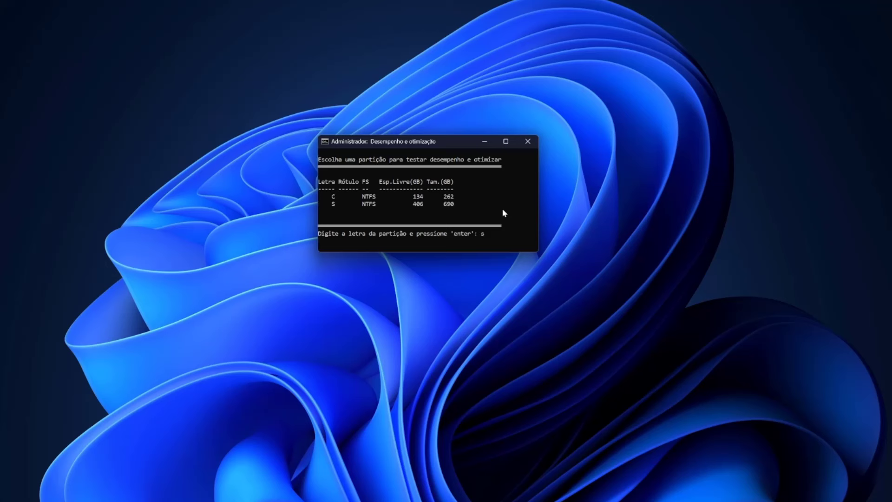
Step: Test the performance of partition S, accept its optimisation with S, and close the script window
{"action": "type", "text": "s"}
{"action": "key", "text": "Return"}
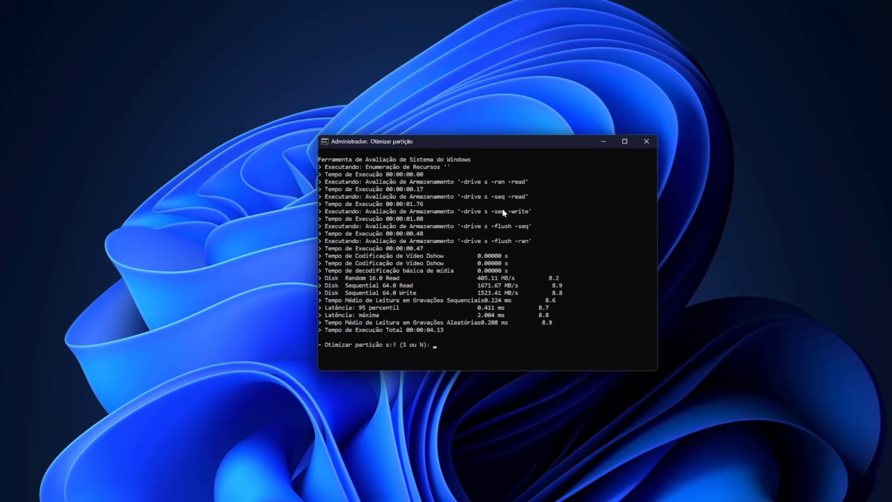
{"action": "type", "text": "s"}
{"action": "key", "text": "Return"}
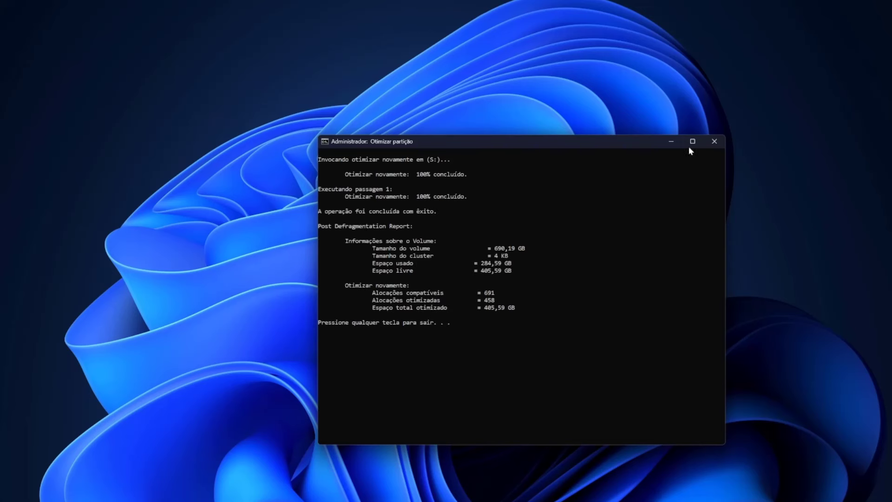
{"action": "left_click", "coordinate": [716, 142]}
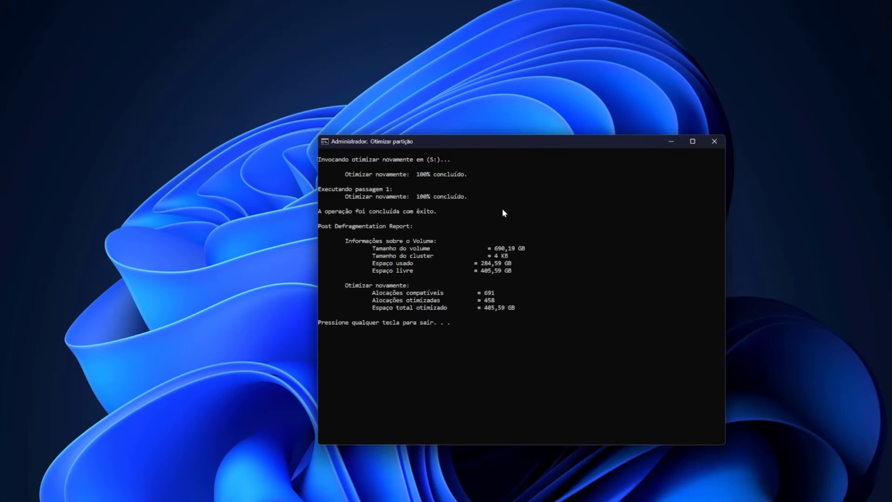